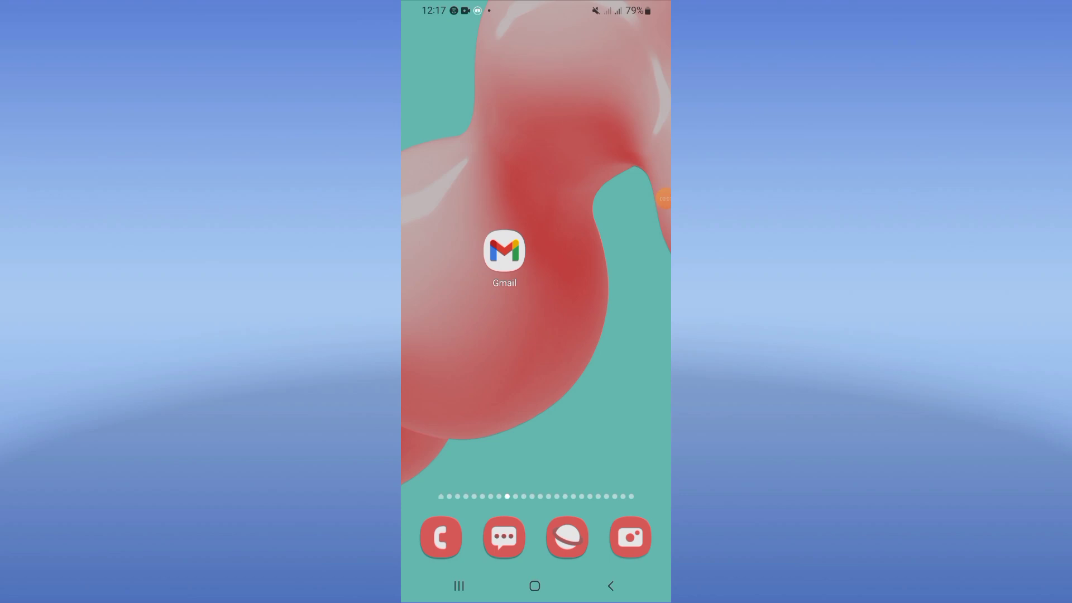
Open the Settings app from the home screen app drawer
left_click_drag(536, 461, 536, 210)
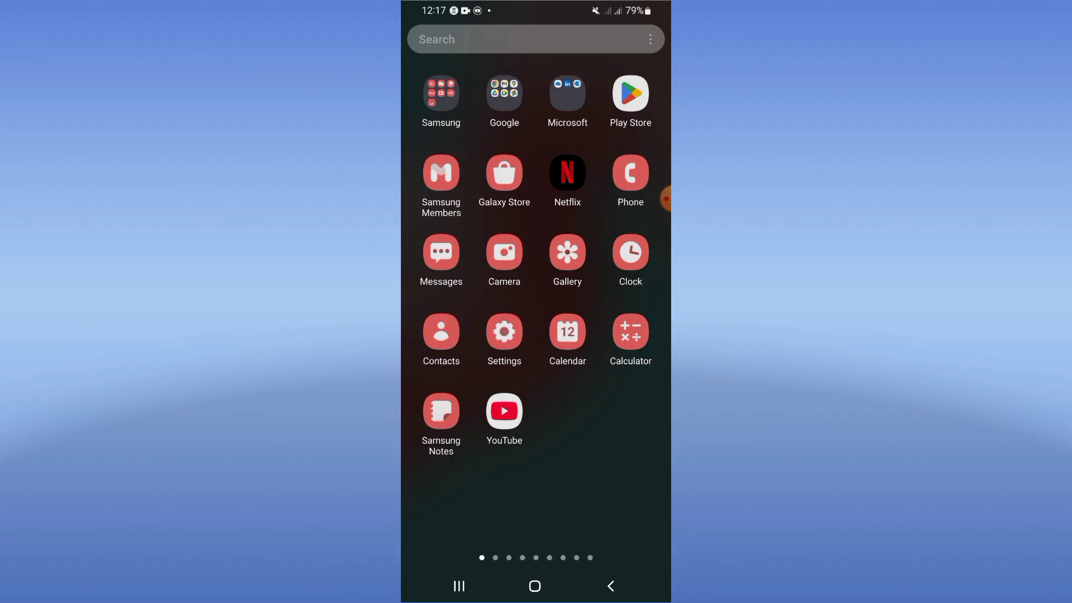
mouse_move(664, 199)
left_mouse_down()
mouse_move(558, 307)
mouse_move(510, 382)
left_mouse_up()
left_click(505, 332)
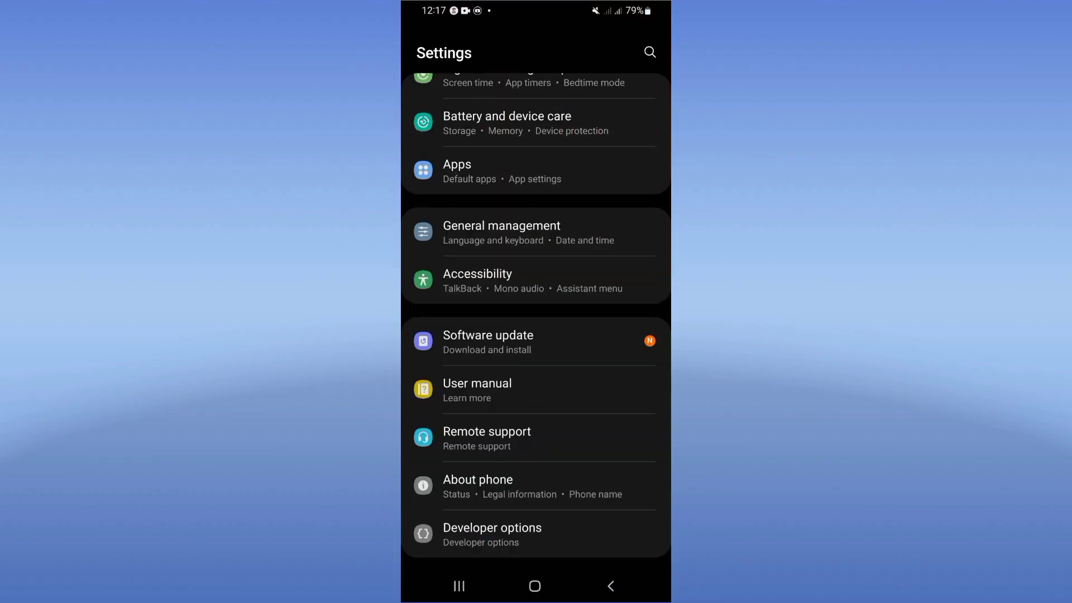
Find Gmail in the Apps list via search and open its app info page
left_click(503, 170)
left_click(625, 52)
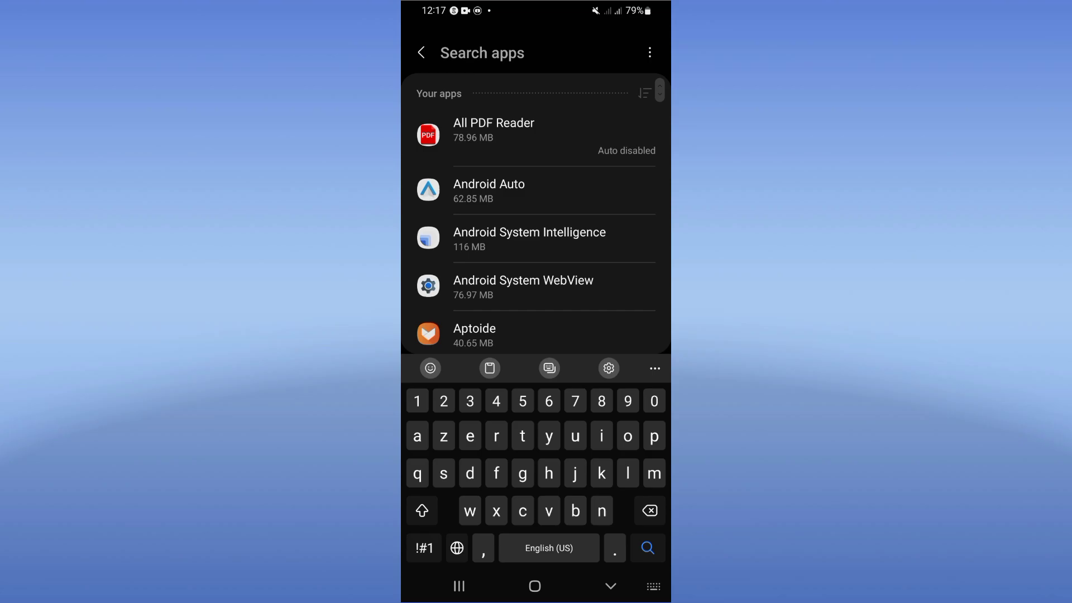
type("gmail")
left_click(469, 130)
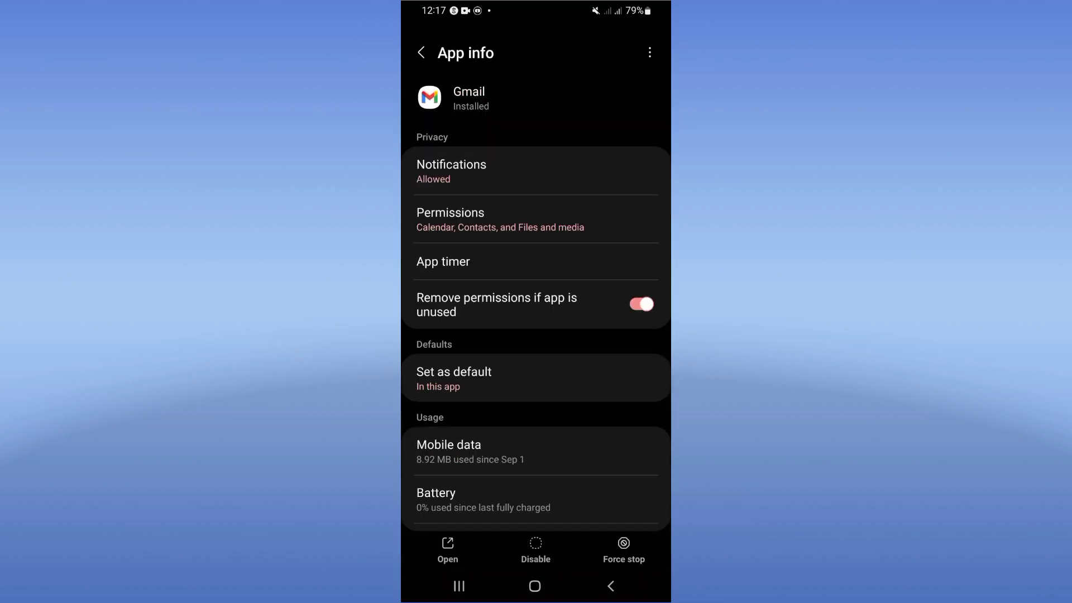
scroll(536, 453, "down", 3)
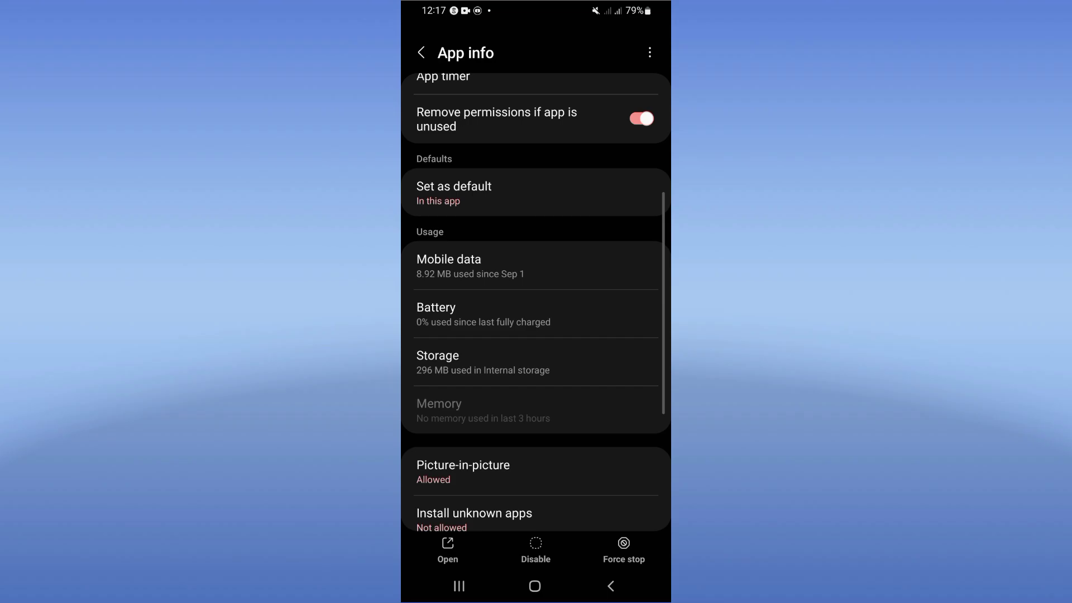
Clear Gmail's cache in Storage and return to its app info page
left_click(561, 357)
left_click(601, 551)
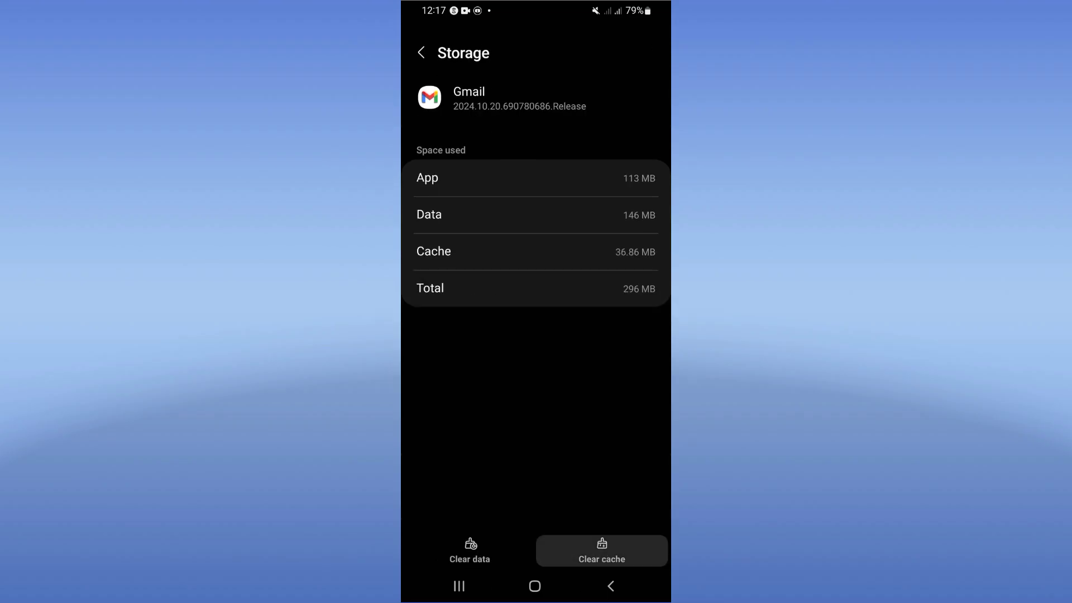
left_click(611, 586)
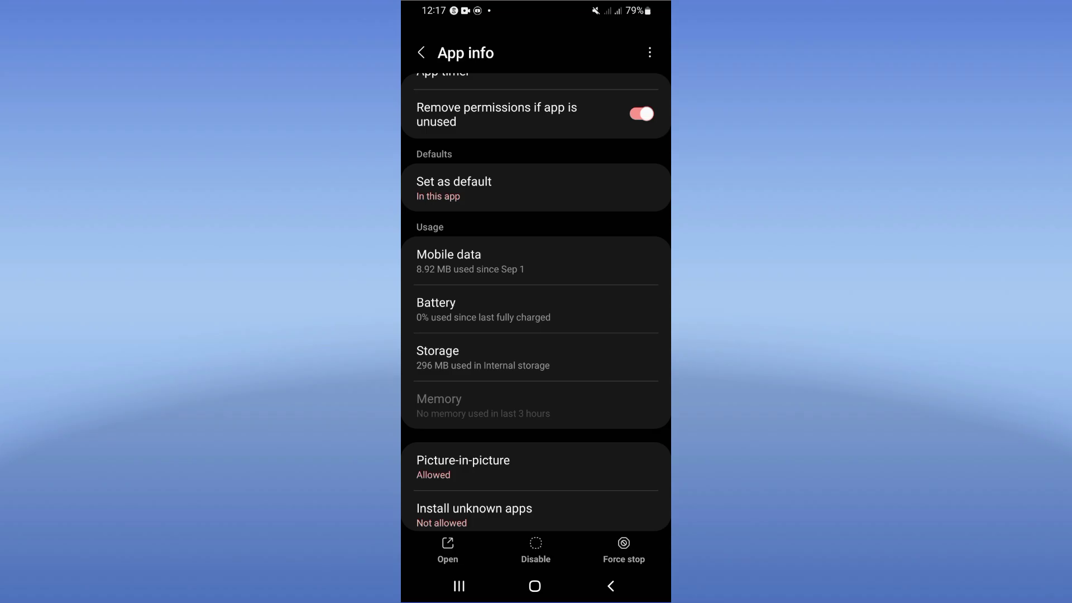
Force stop Gmail, confirm with OK, and go back to the app drawer
left_click(624, 551)
left_click(597, 533)
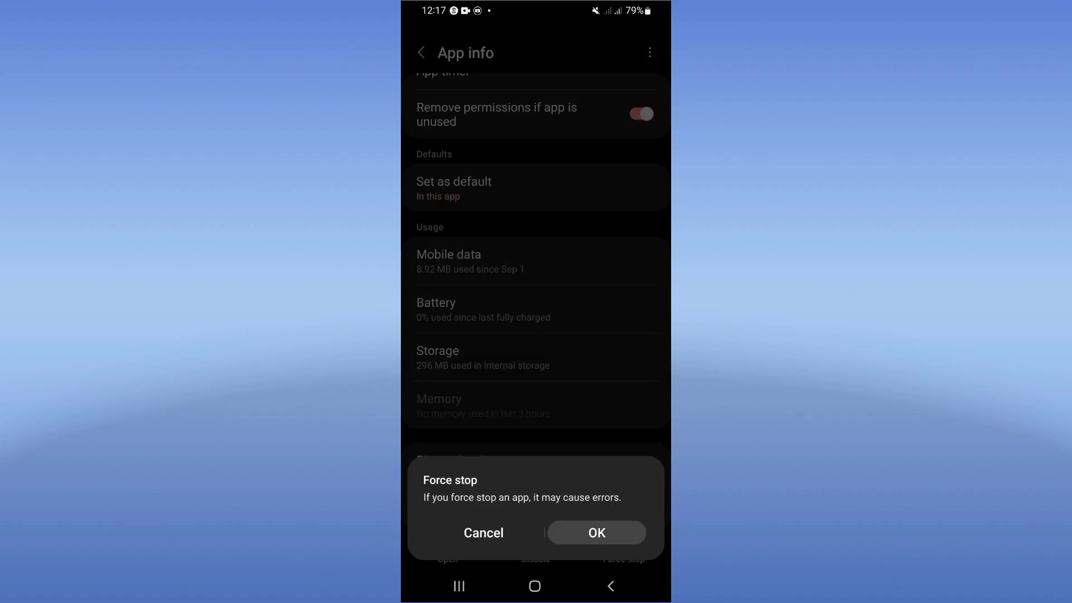
left_click(534, 587)
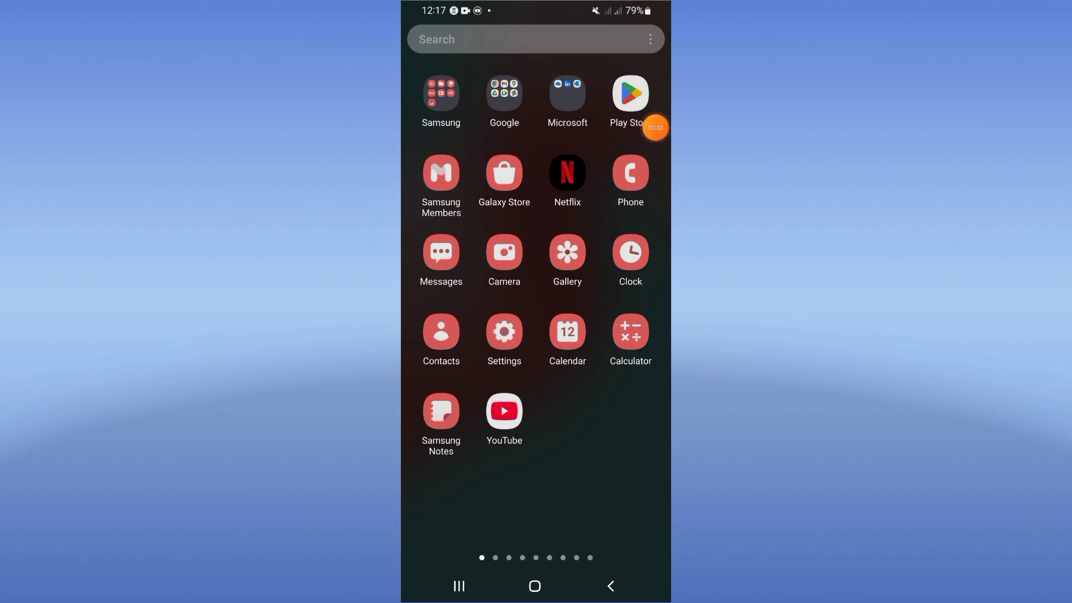
Return to the home screen, bring up the power menu, then dismiss it
key("Escape")
key("XF86PowerOff")
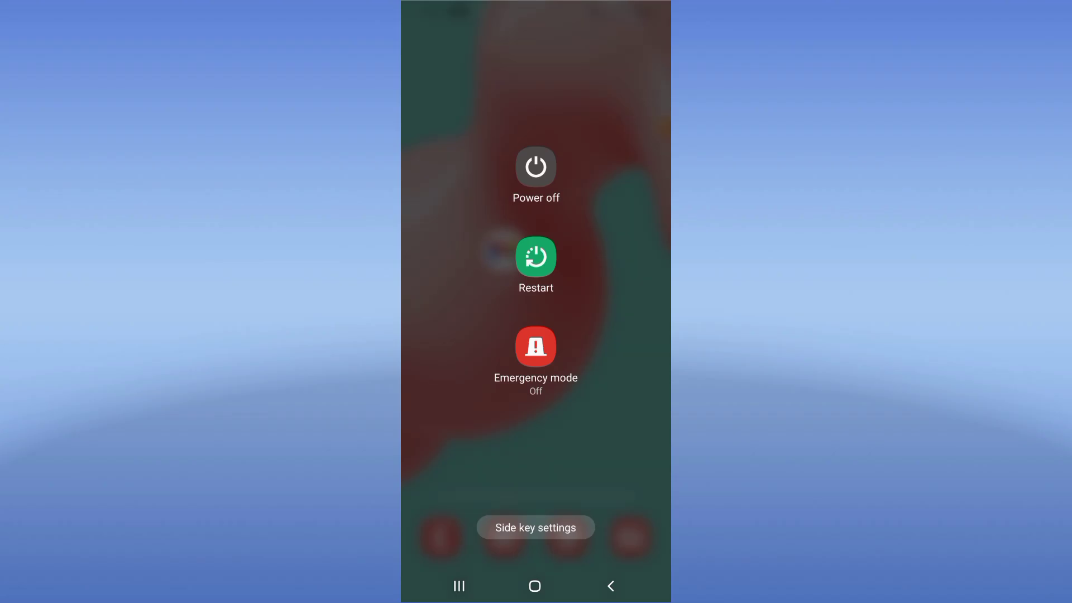
key("Escape")
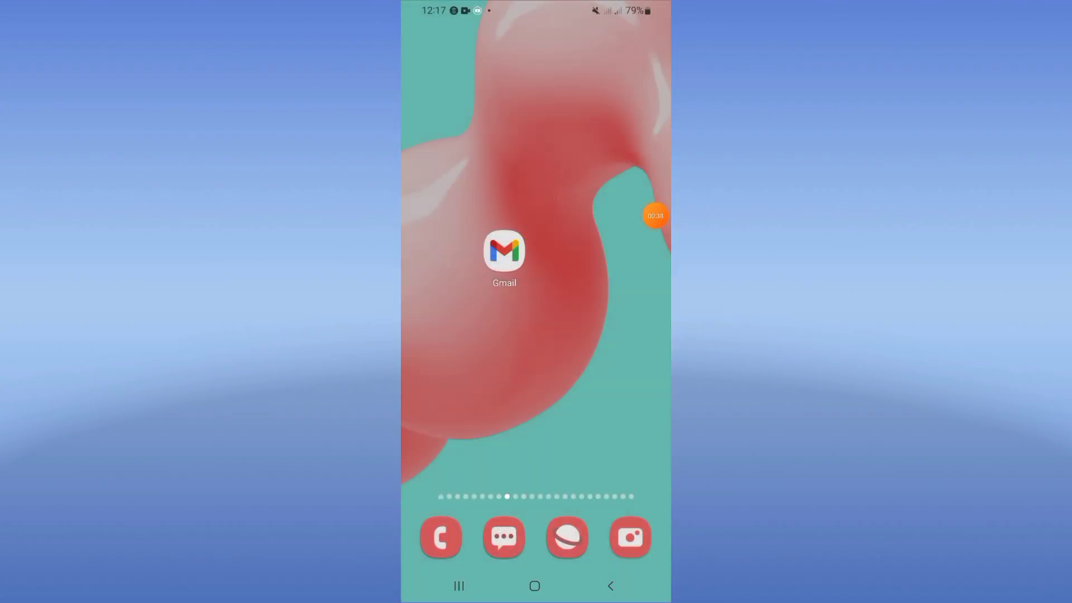